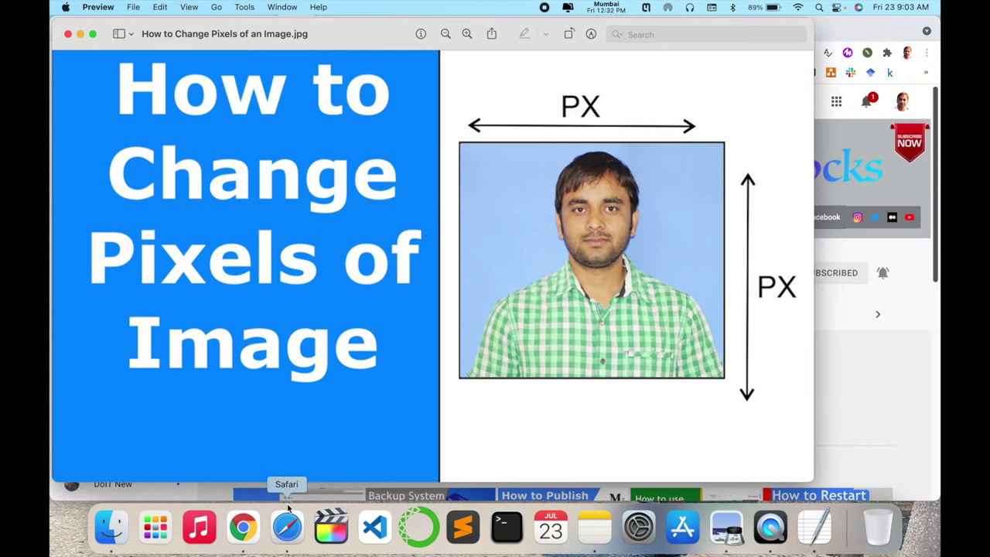
# Close the title image in Preview to reveal the YouTube channel page in Chrome
pyautogui.press('super+q')
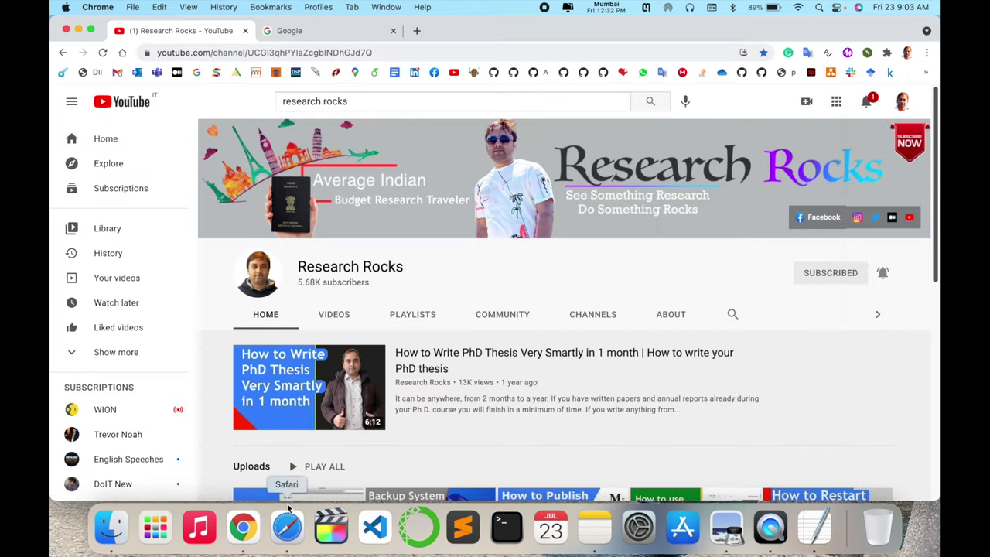
pyautogui.click(313, 33)
pyautogui.press('super+w')
pyautogui.press('super+t')
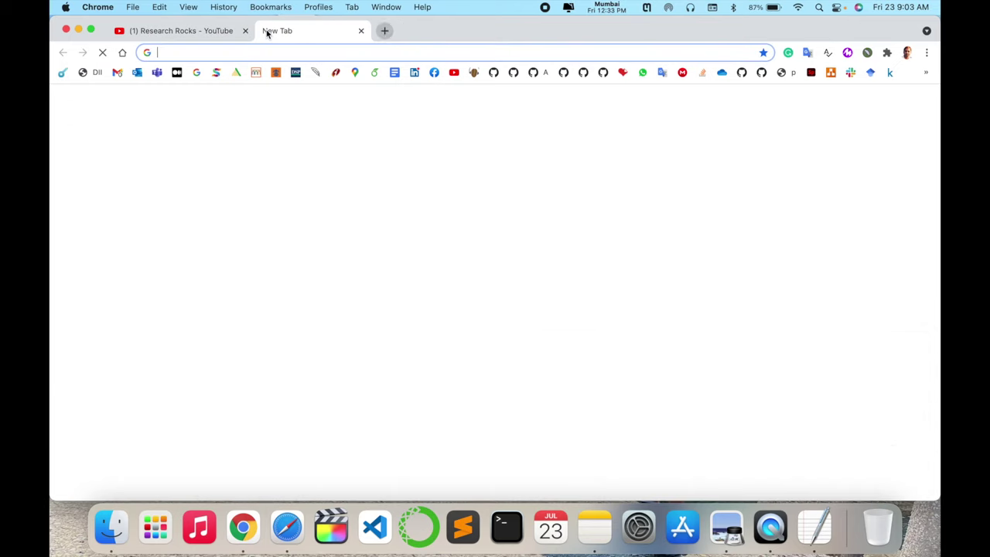
pyautogui.write('www.resizepixel.com')
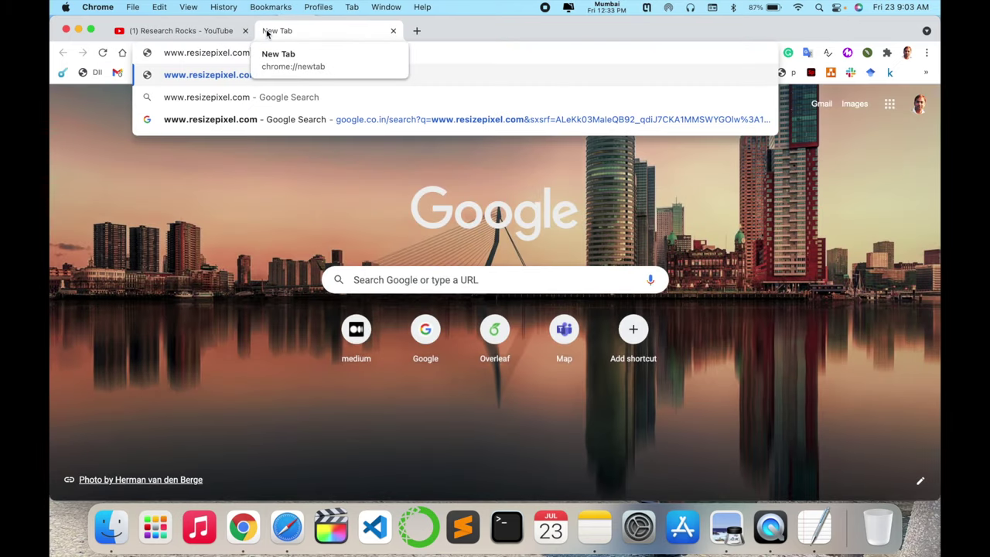
pyautogui.press('Return')
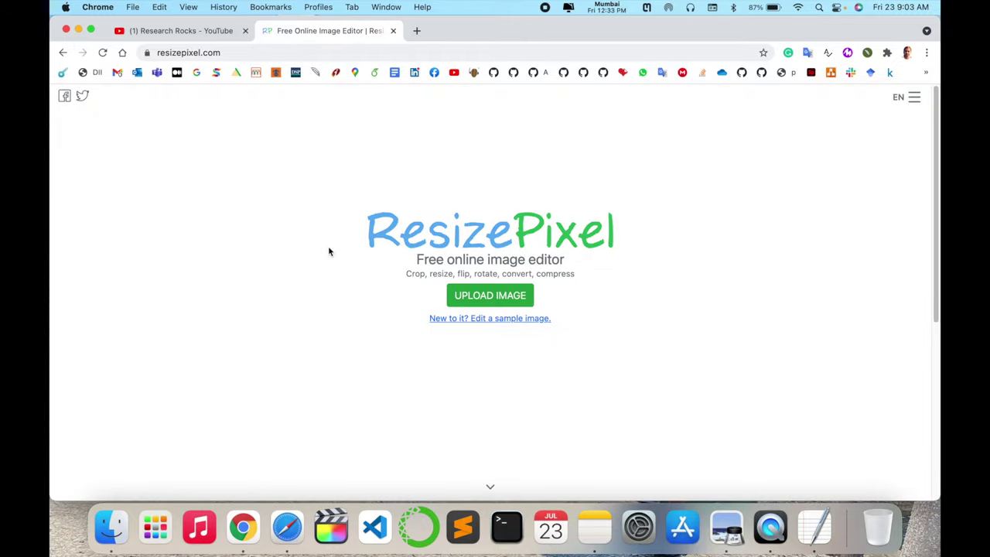
pyautogui.click(511, 304)
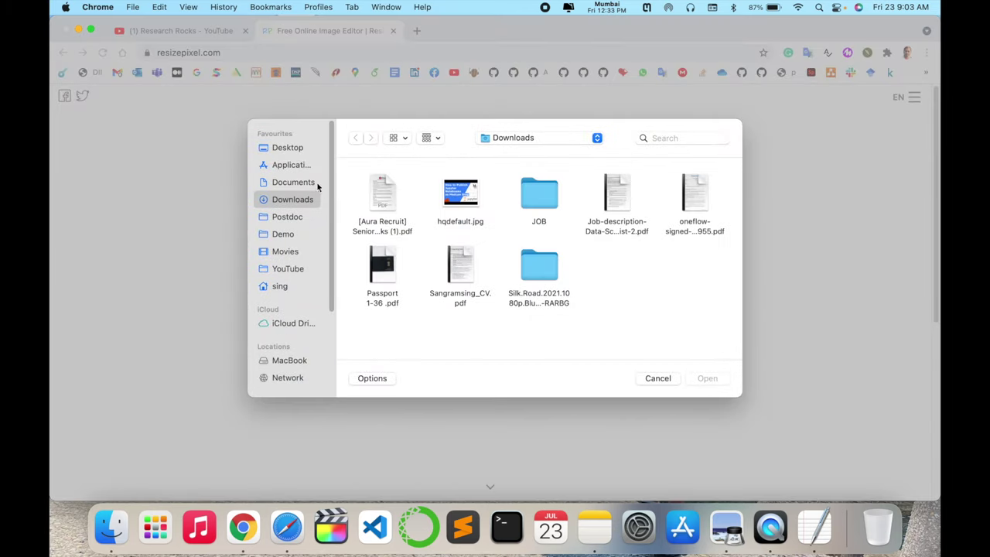
# Upload the My Life photo from the Documents folder
pyautogui.click(308, 182)
pyautogui.click(383, 275)
pyautogui.doubleClick(383, 274)
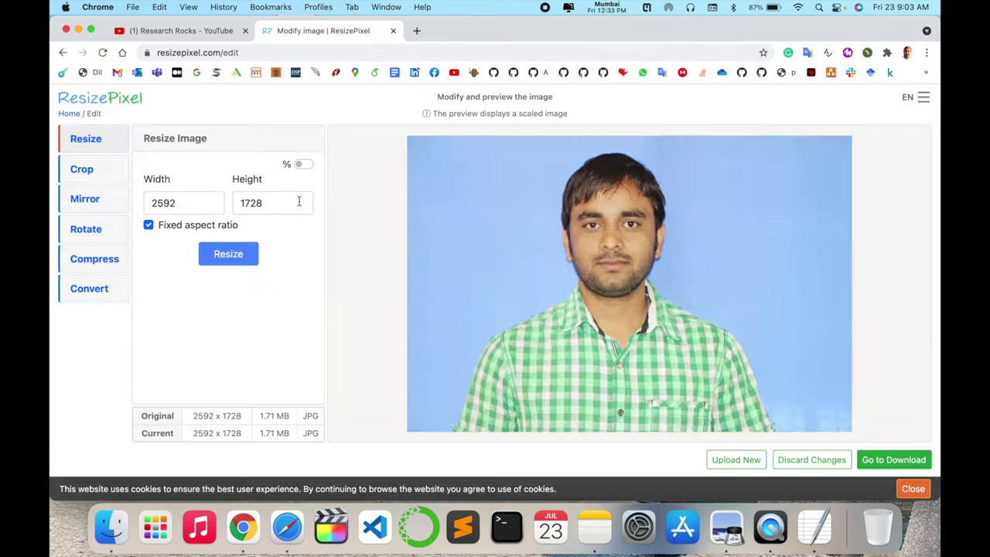
# Resize the photo to 1280 x 720 pixels
pyautogui.click(211, 198)
pyautogui.tripleClick(211, 208)
pyautogui.click(211, 208)
pyautogui.tripleClick(211, 208)
pyautogui.tripleClick(212, 208)
pyautogui.doubleClick(211, 208)
pyautogui.doubleClick(211, 208)
pyautogui.doubleClick(169, 206)
pyautogui.write('20')
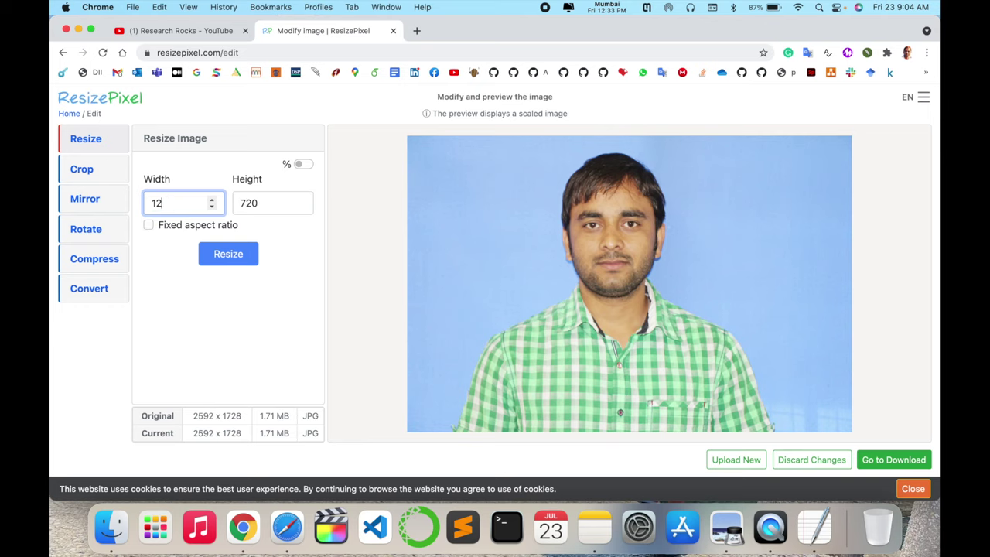
pyautogui.click(228, 256)
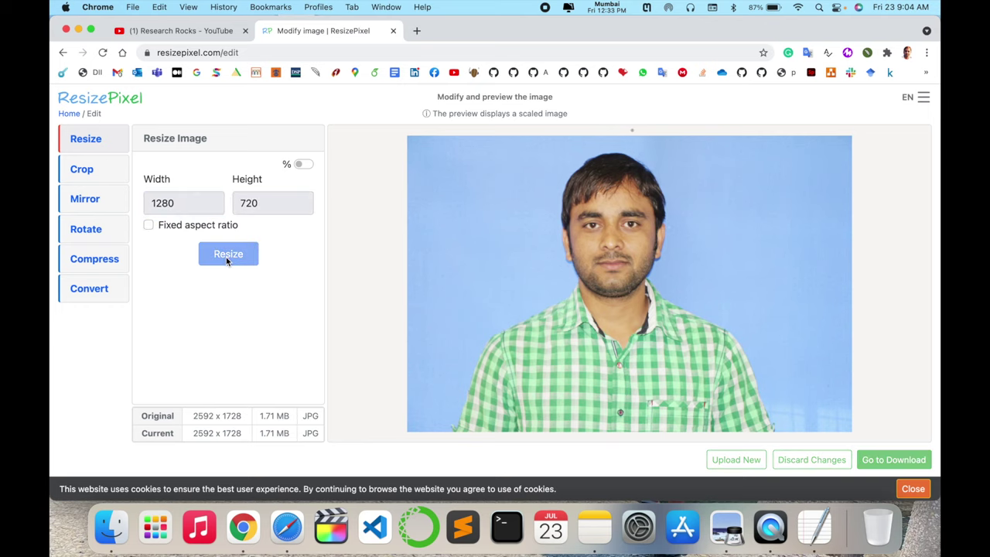
# Download the resized JPG, check it in Preview, then close the preview
pyautogui.click(880, 462)
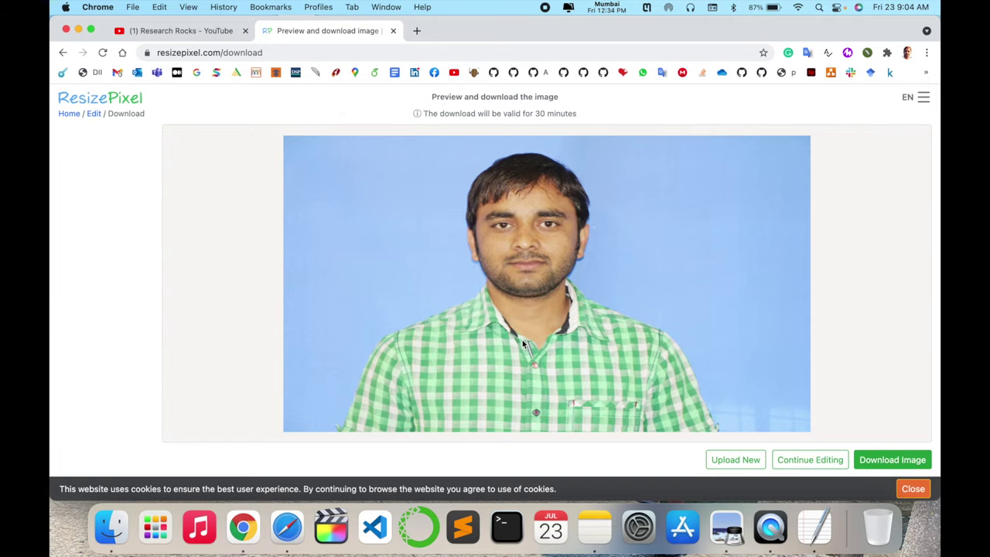
pyautogui.click(896, 460)
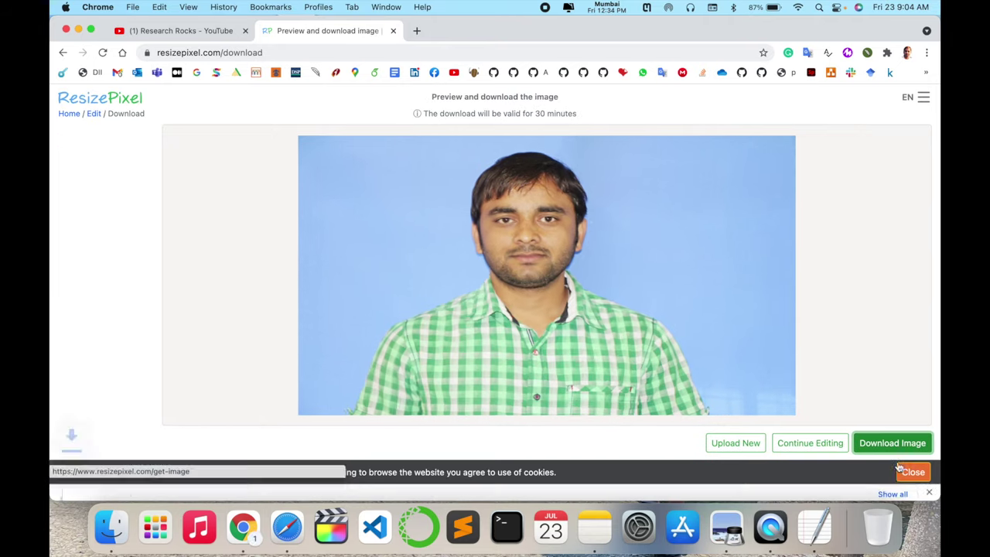
pyautogui.click(116, 485)
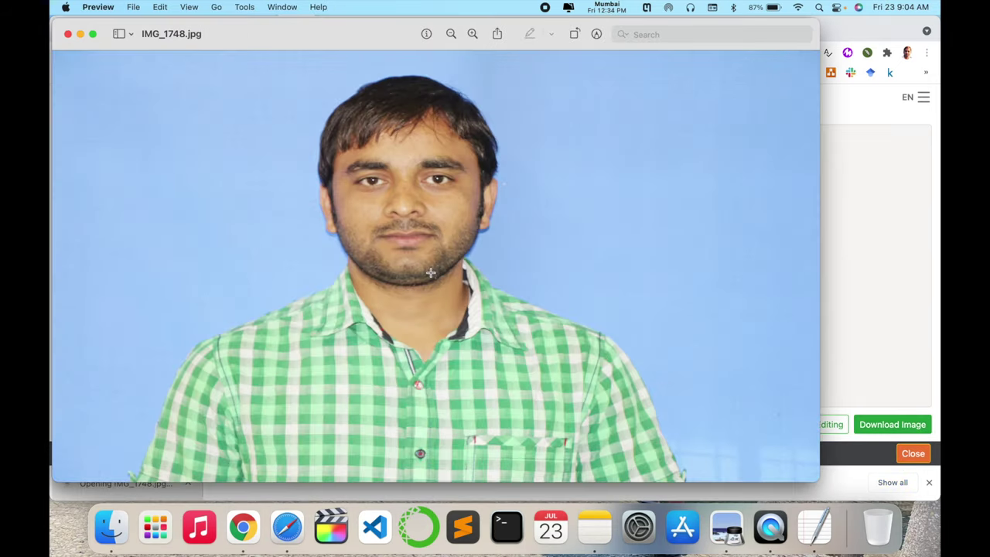
pyautogui.click(67, 34)
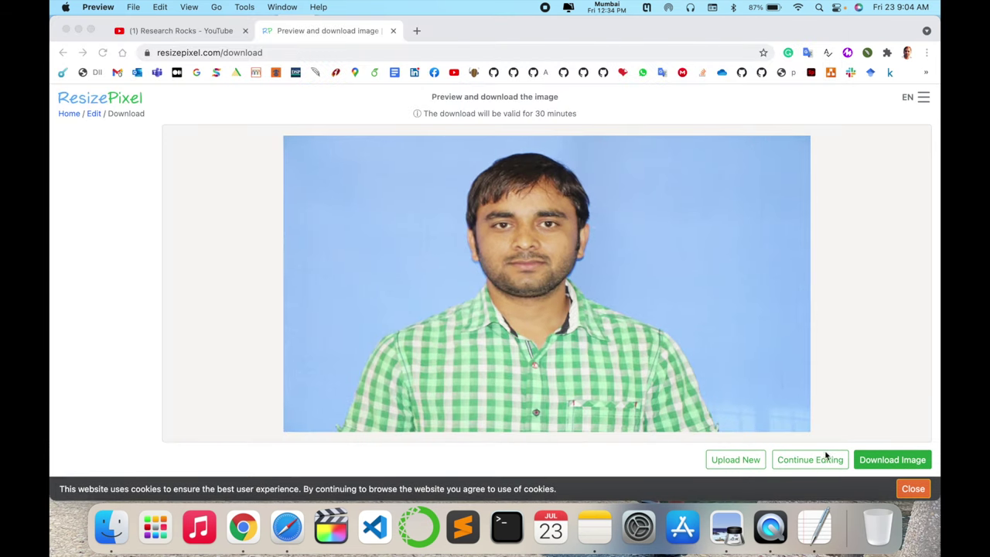
# Back in the editor, turn off fixed aspect ratio and resize to 500 x 300
pyautogui.click(792, 460)
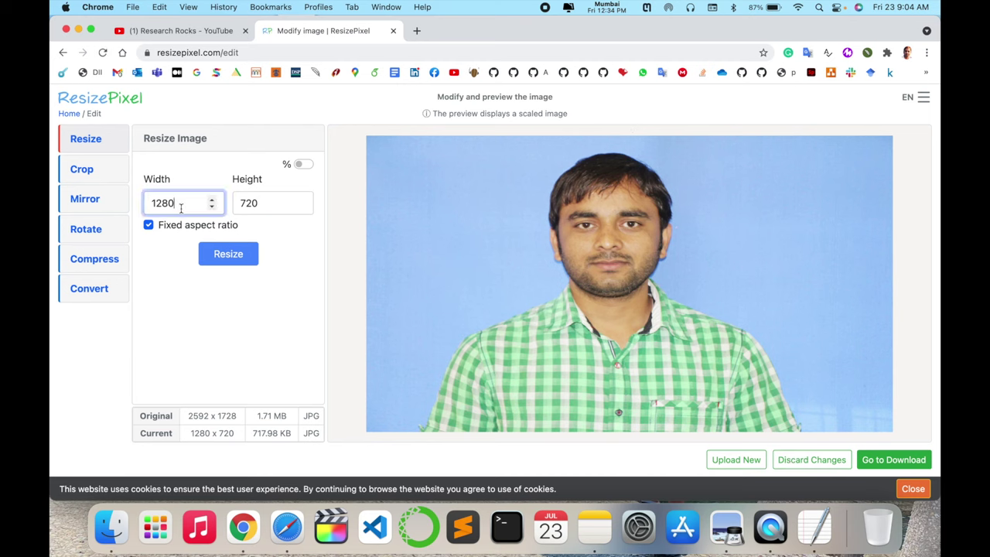
pyautogui.press('BackSpace')
pyautogui.press('BackSpace')
pyautogui.press('BackSpace')
pyautogui.click(147, 225)
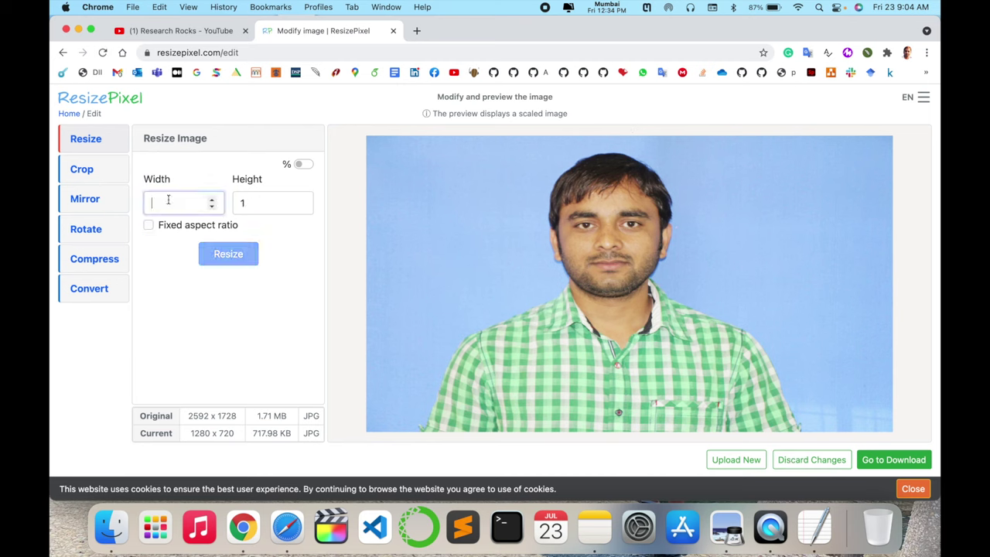
pyautogui.click(168, 202)
pyautogui.press('BackSpace')
pyautogui.write('5')
pyautogui.click(271, 203)
pyautogui.press('BackSpace')
pyautogui.write('300')
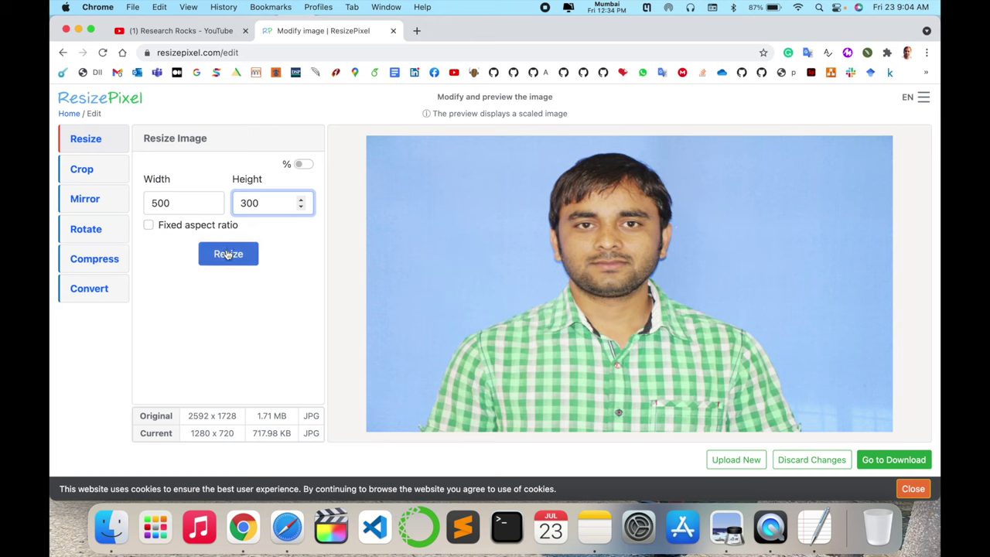
pyautogui.click(227, 254)
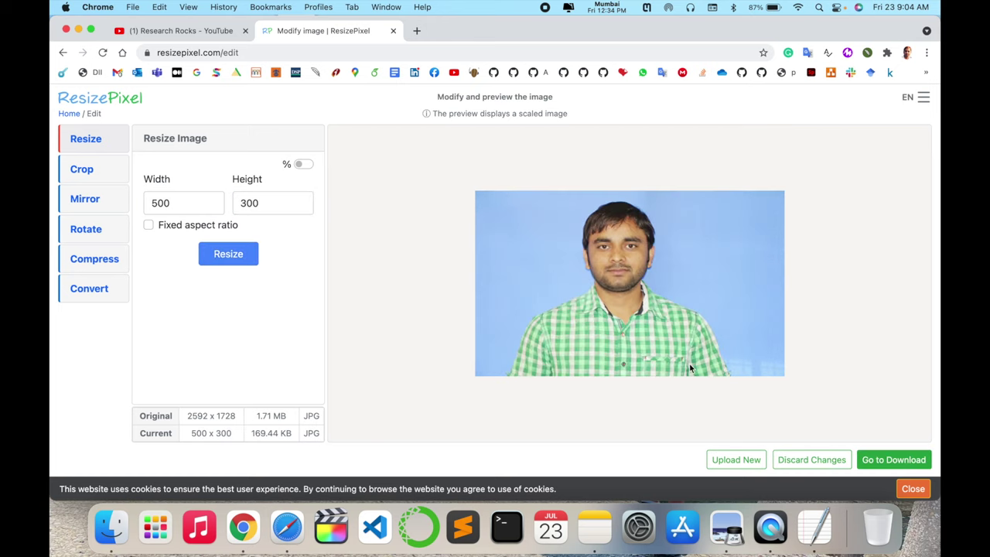
# Try sizes 500 x 200, 100 x 200 and 150 x 200
pyautogui.click(270, 203)
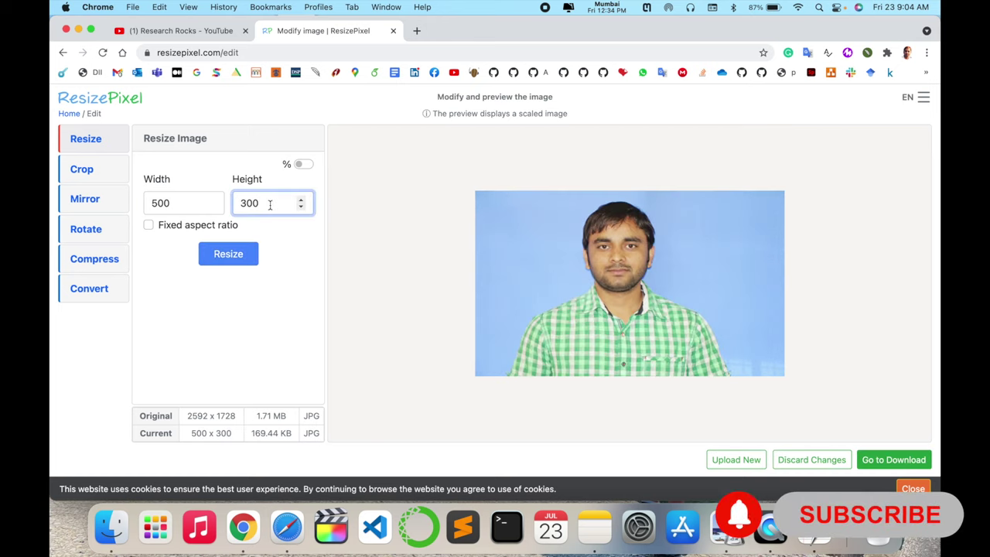
pyautogui.press('BackSpace')
pyautogui.press('BackSpace')
pyautogui.press('BackSpace')
pyautogui.write('200')
pyautogui.click(219, 254)
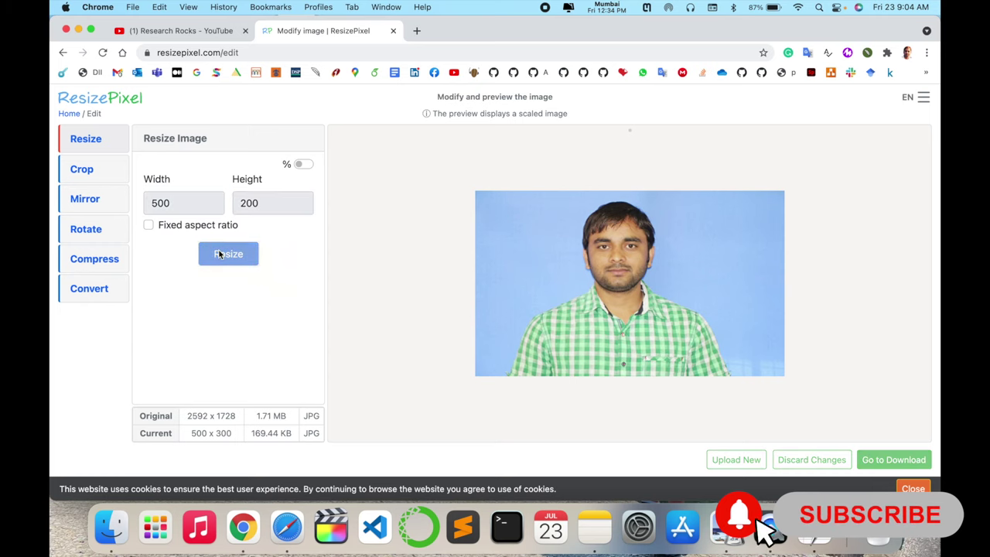
pyautogui.click(210, 203)
pyautogui.press('BackSpace')
pyautogui.press('BackSpace')
pyautogui.press('BackSpace')
pyautogui.write('100')
pyautogui.click(219, 262)
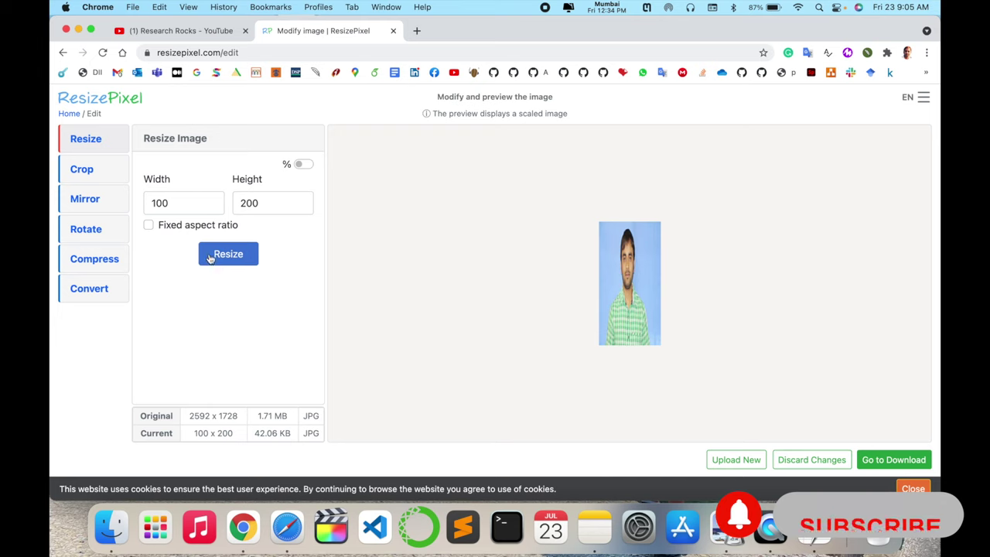
pyautogui.click(181, 204)
pyautogui.press('BackSpace')
pyautogui.press('BackSpace')
pyautogui.press('BackSpace')
pyautogui.write('150')
pyautogui.press('Return')
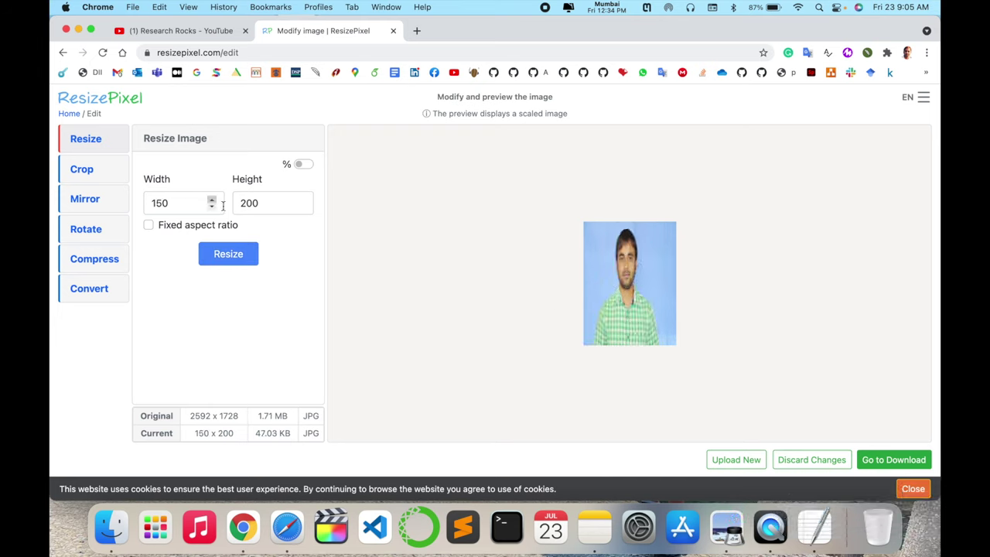
# Resize to 150 x 150, then settle on 200 x 150 pixels
pyautogui.click(262, 202)
pyautogui.doubleClick(256, 203)
pyautogui.write('150')
pyautogui.press('Return')
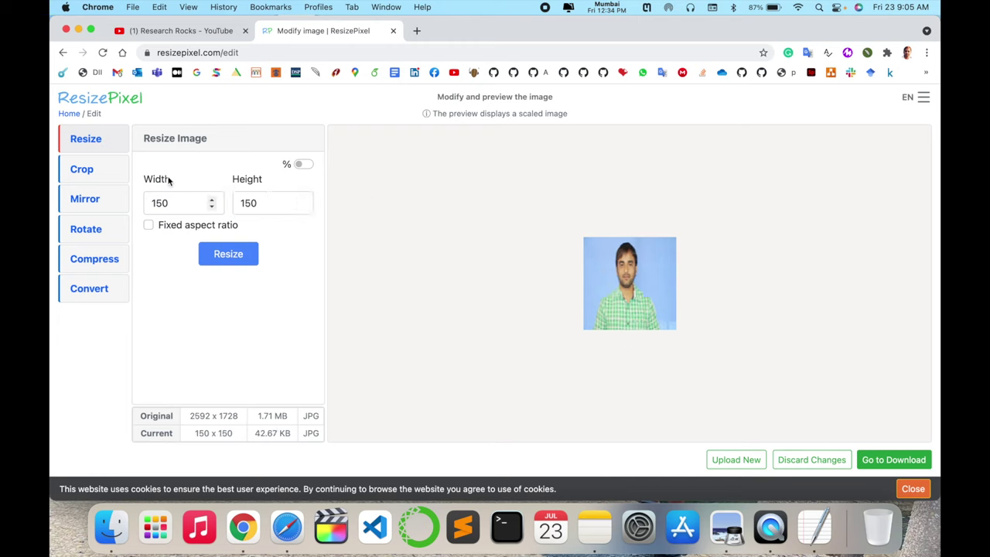
pyautogui.doubleClick(160, 202)
pyautogui.write('200')
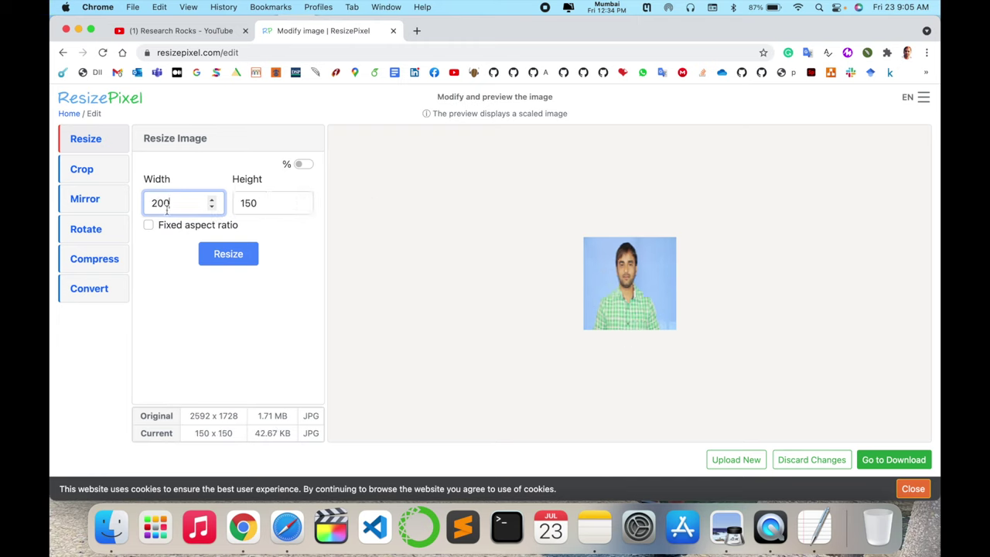
pyautogui.click(222, 255)
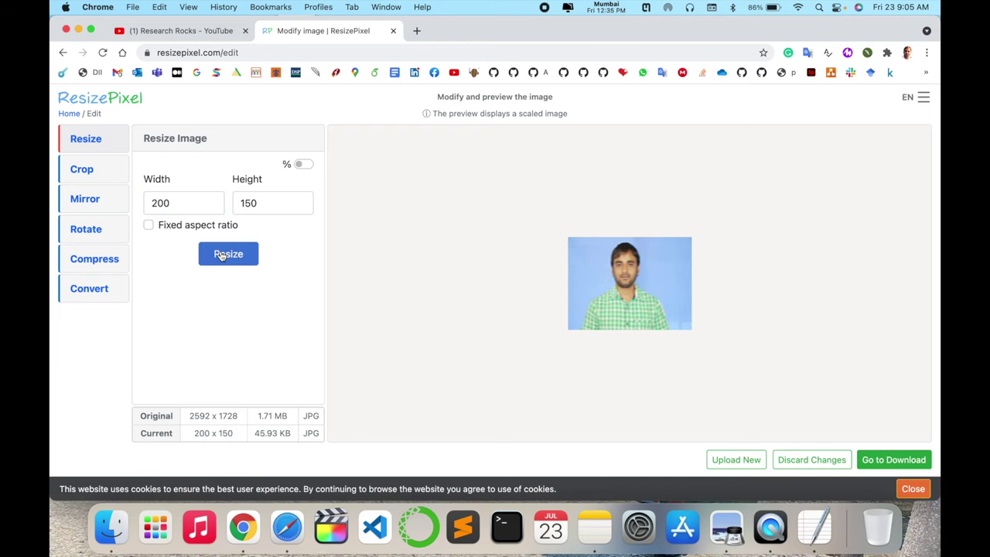
pyautogui.click(210, 436)
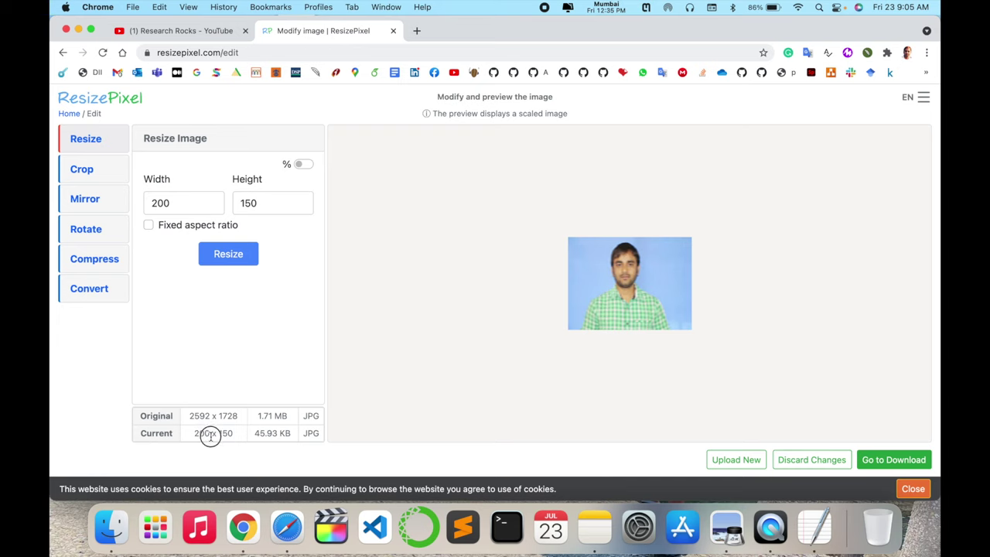
# Crop the photo to a small 160 x 144 area
pyautogui.click(90, 172)
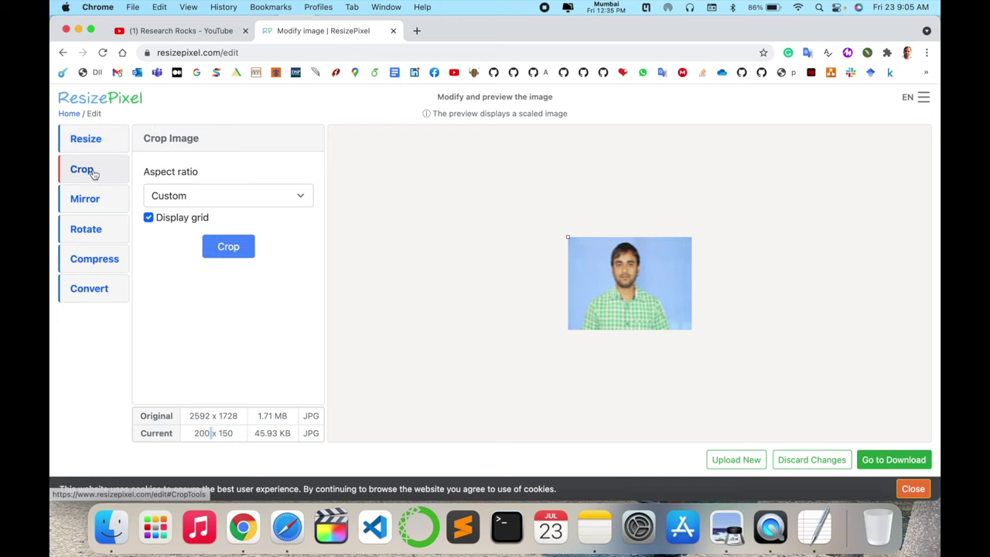
pyautogui.moveTo(630, 247); pyautogui.dragTo(629, 240)
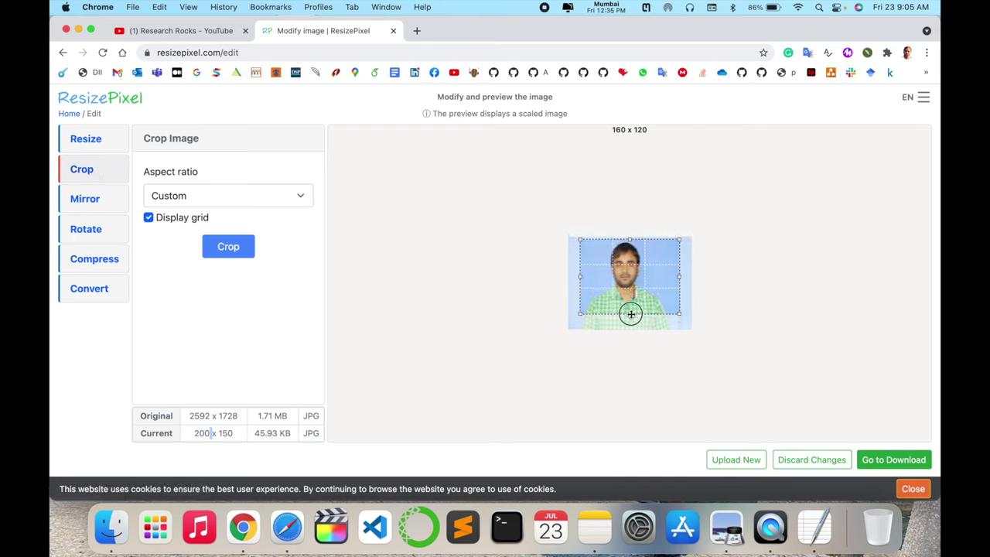
pyautogui.moveTo(633, 311); pyautogui.dragTo(624, 330)
pyautogui.click(229, 244)
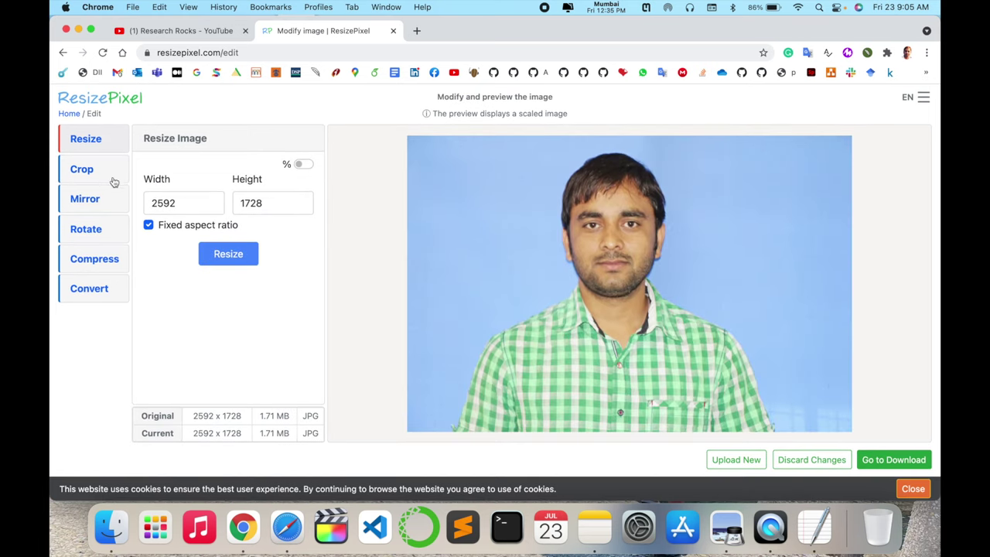
# Crop the full-size photo to 1717 x 1487, centred on the man with his hair included
pyautogui.click(82, 169)
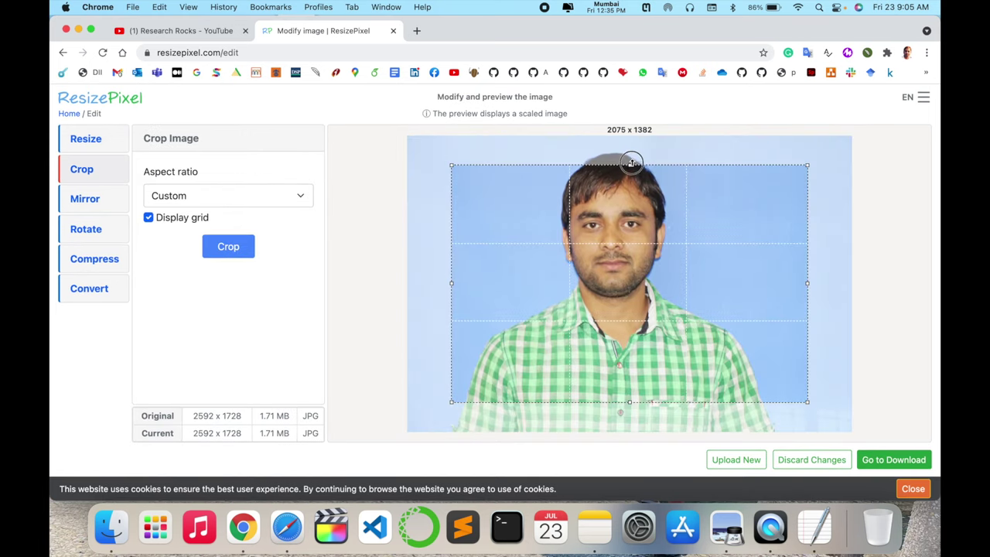
pyautogui.moveTo(630, 164); pyautogui.dragTo(620, 152)
pyautogui.moveTo(461, 274); pyautogui.dragTo(512, 274)
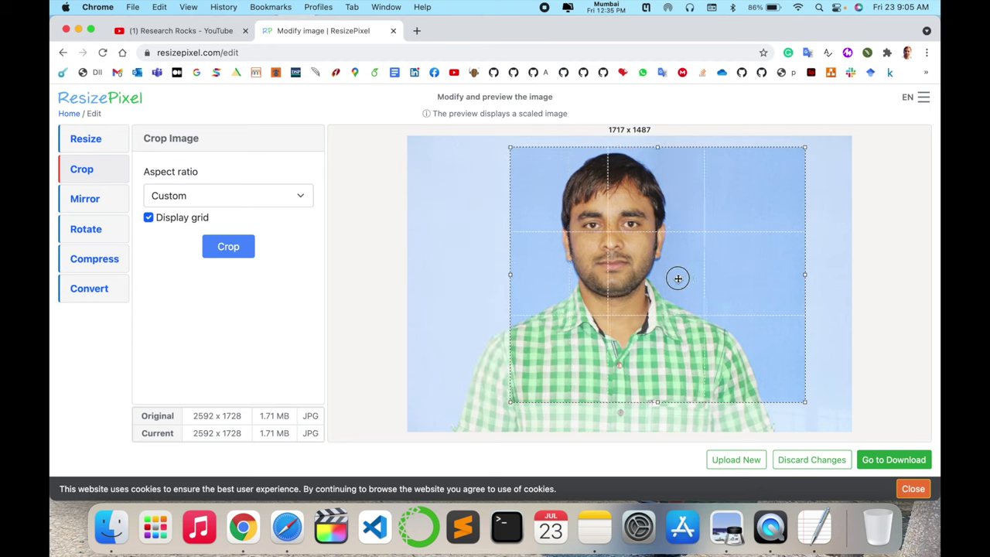
pyautogui.moveTo(683, 279); pyautogui.dragTo(649, 277)
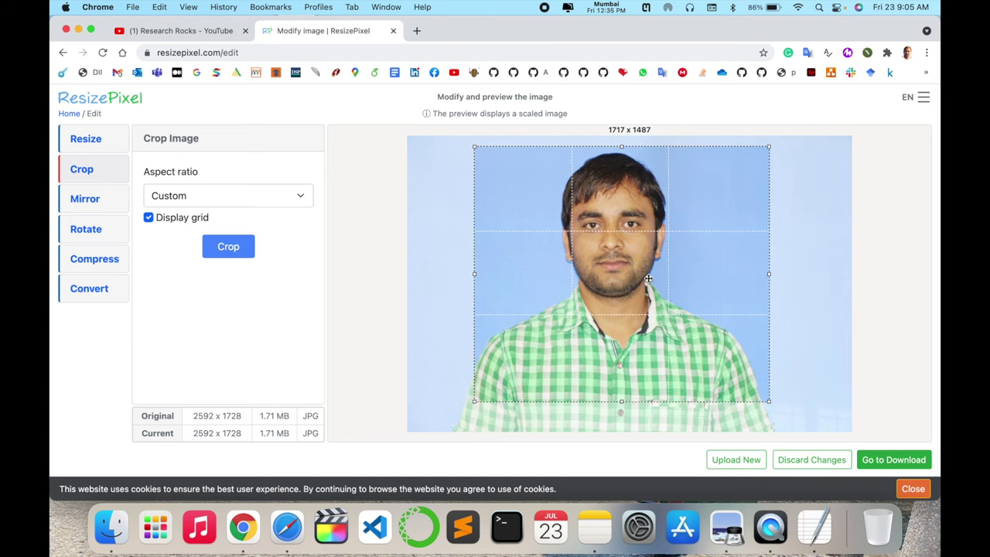
pyautogui.click(236, 252)
# Download the cropped image, close its preview, and return to editing
pyautogui.click(874, 460)
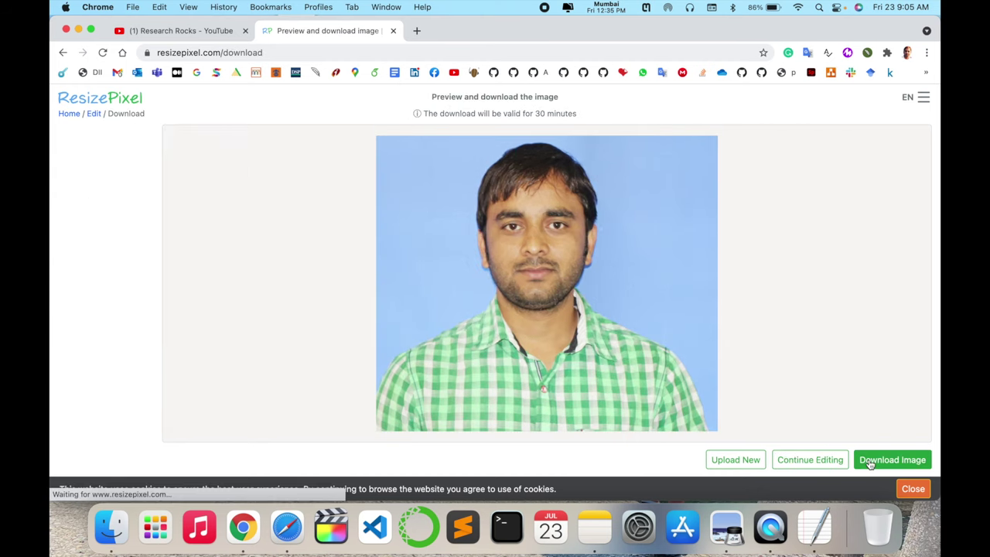
pyautogui.click(892, 460)
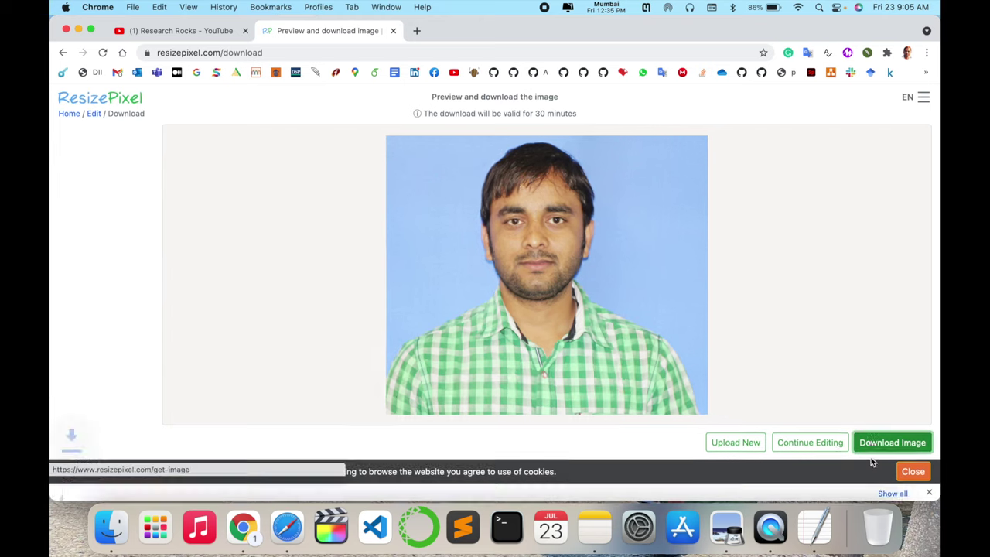
pyautogui.click(67, 33)
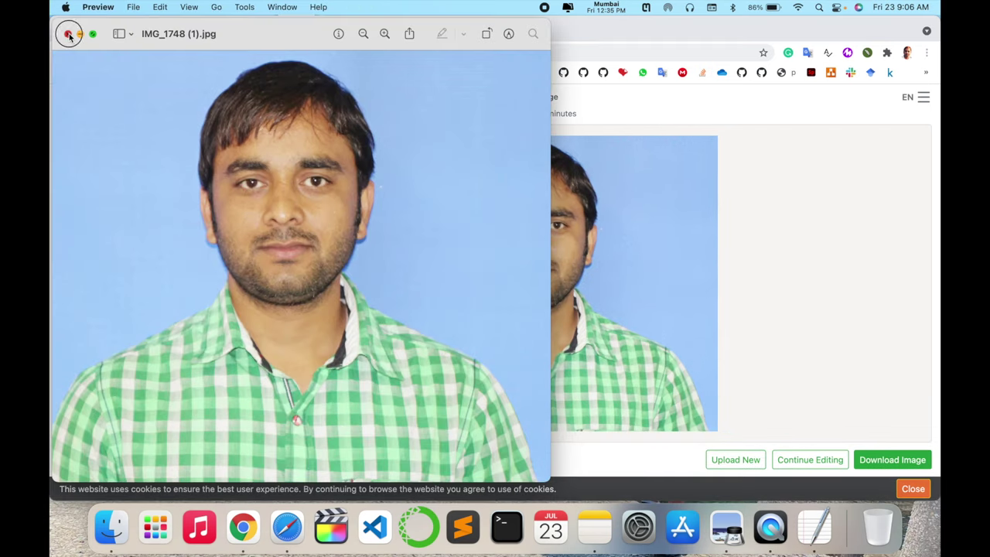
pyautogui.click(830, 461)
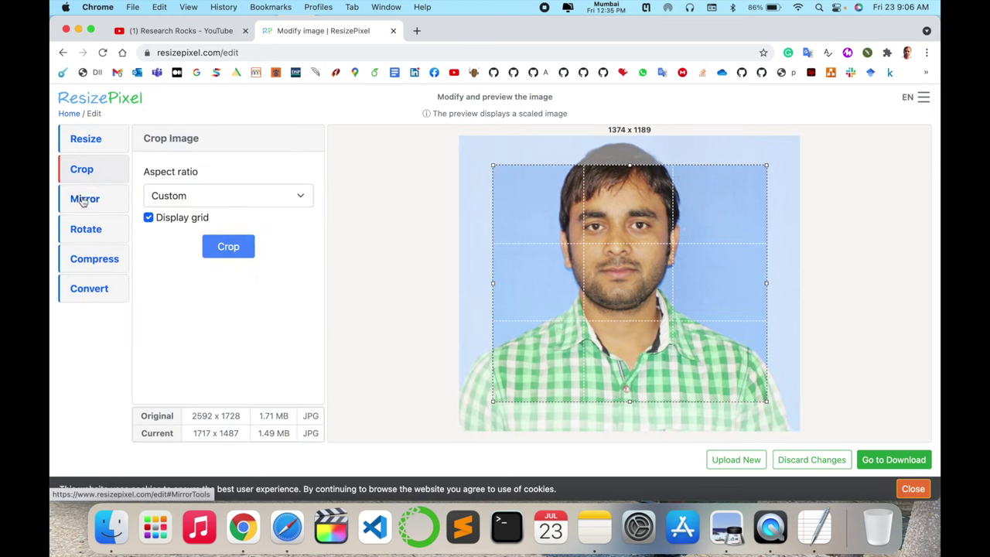
# Mirror the photo horizontally, flip it vertically and back, then mirror horizontally again
pyautogui.click(83, 201)
pyautogui.click(246, 175)
pyautogui.click(234, 208)
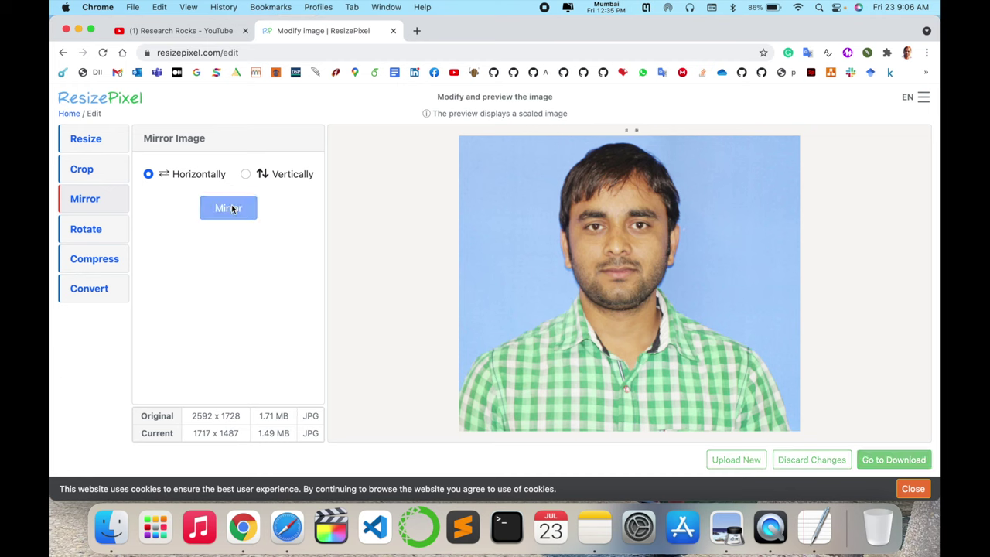
pyautogui.click(245, 174)
pyautogui.click(237, 209)
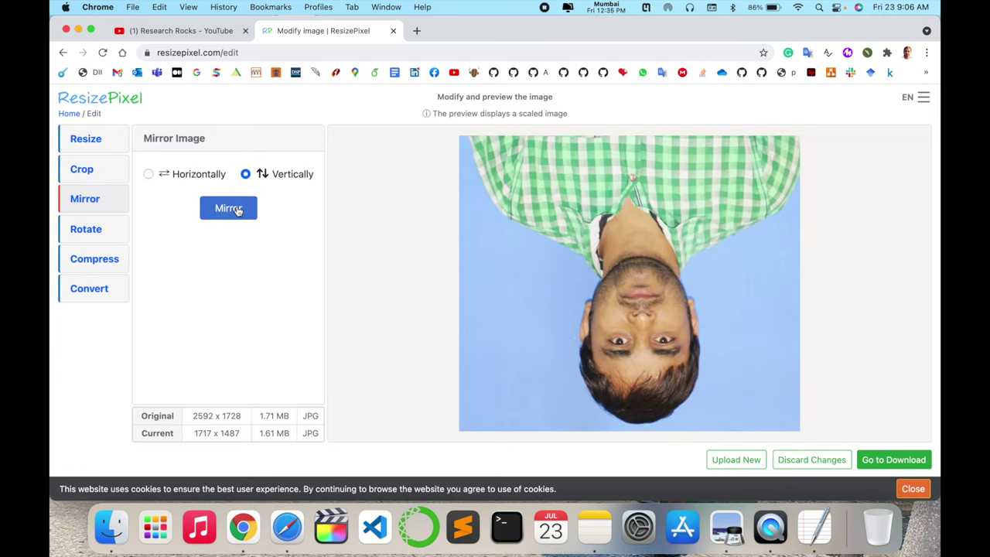
pyautogui.click(237, 210)
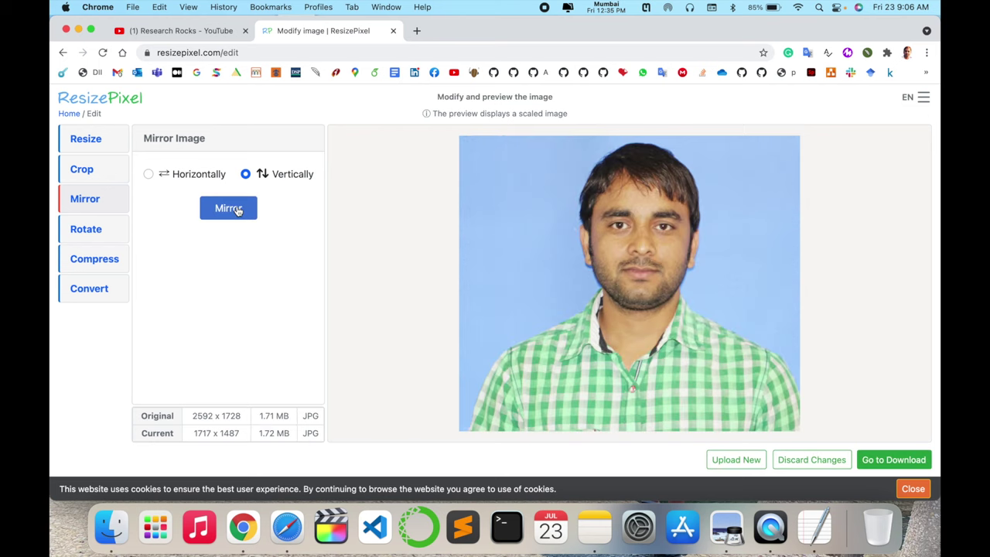
pyautogui.click(147, 173)
pyautogui.click(247, 209)
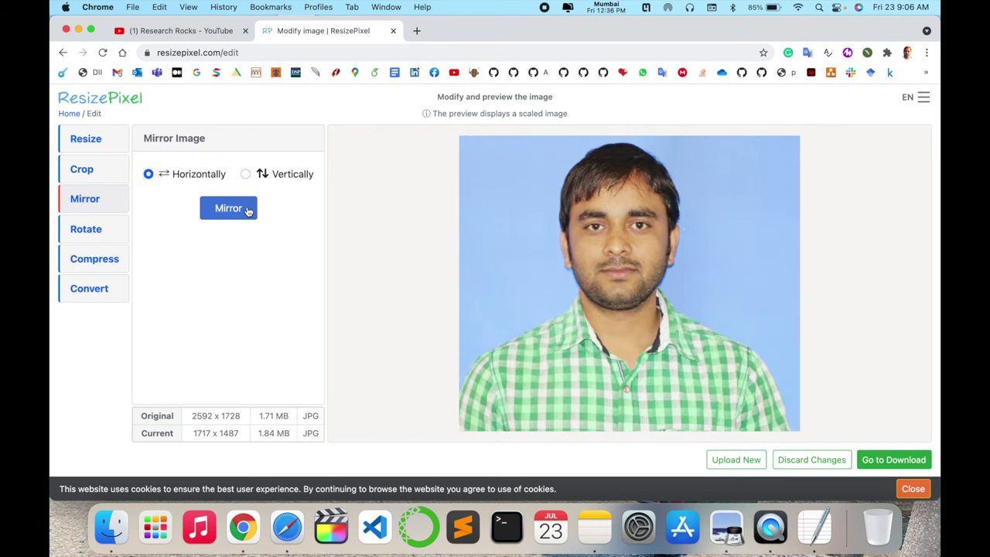
# Try the rotation slider and set compression to a target size in KB, without applying either
pyautogui.click(70, 229)
pyautogui.moveTo(229, 194)
pyautogui.mouseDown()
pyautogui.moveTo(244, 192)
pyautogui.moveTo(132, 194)
pyautogui.moveTo(245, 194)
pyautogui.moveTo(191, 192)
pyautogui.moveTo(230, 195)
pyautogui.mouseUp()
pyautogui.click(106, 261)
pyautogui.click(142, 210)
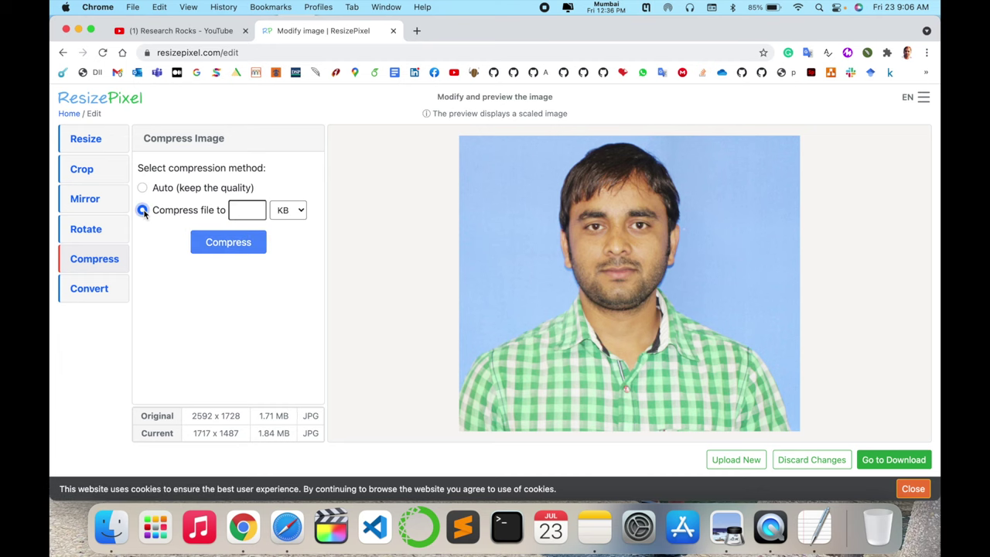
pyautogui.click(292, 212)
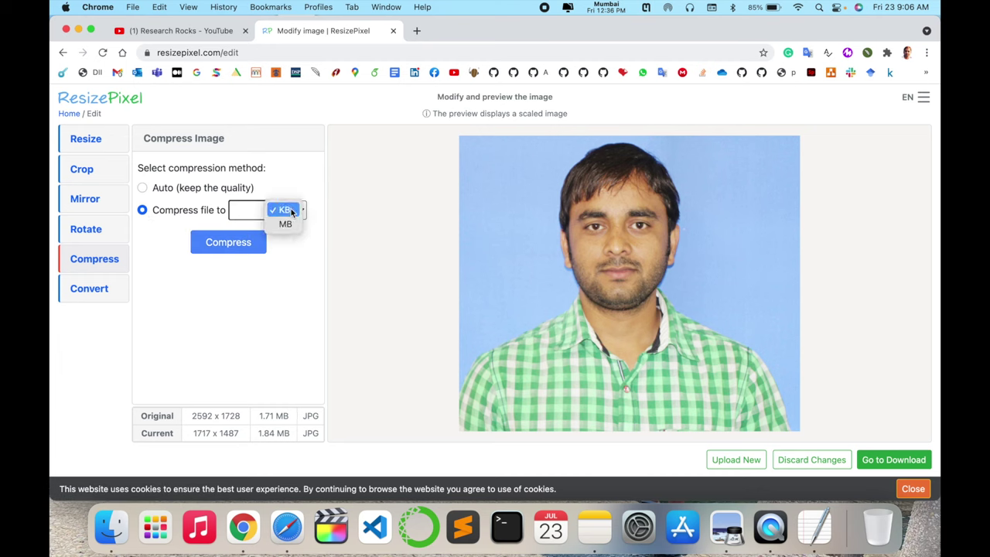
pyautogui.click(244, 215)
pyautogui.click(93, 287)
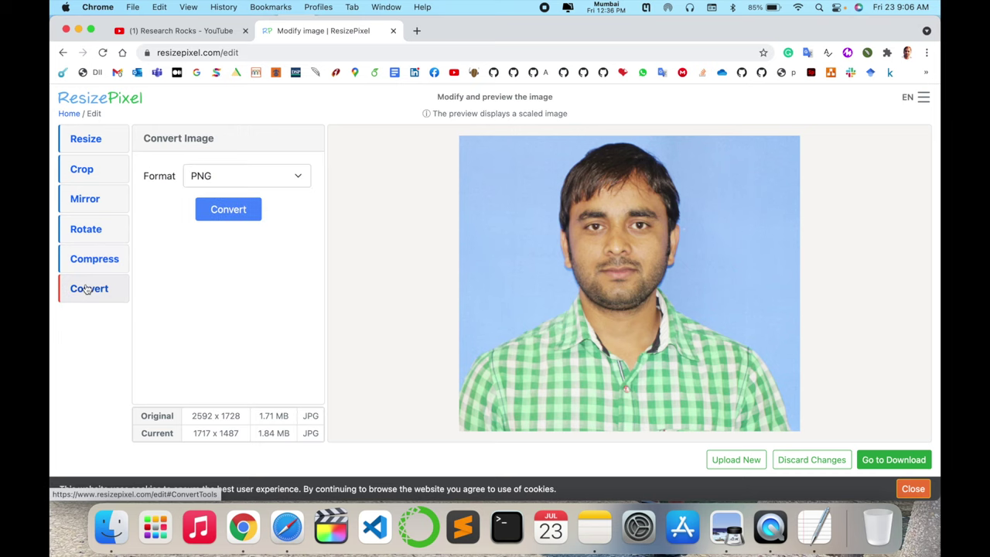
# Convert the photo to JPG, then go through the download page to the ResizePixel home page
pyautogui.click(266, 176)
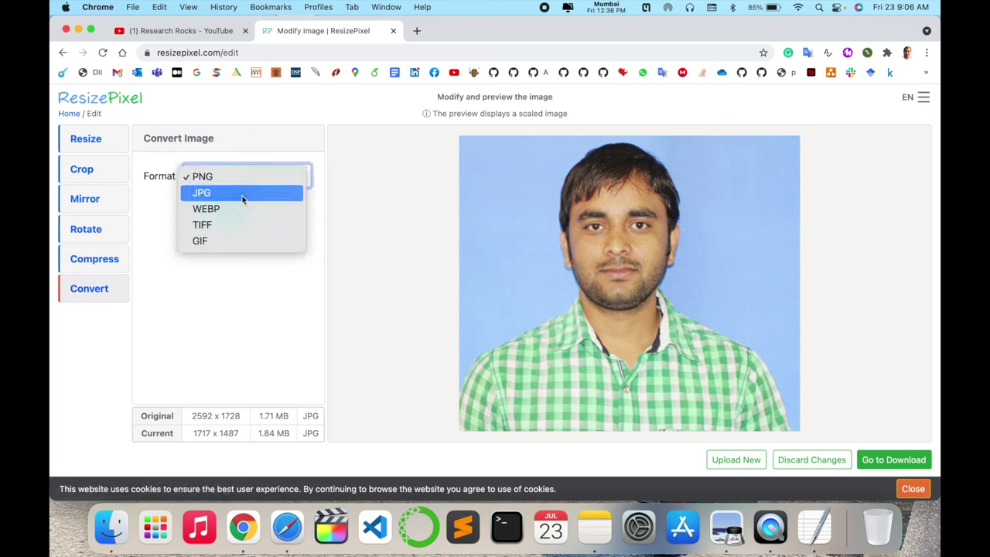
pyautogui.click(220, 195)
pyautogui.click(227, 207)
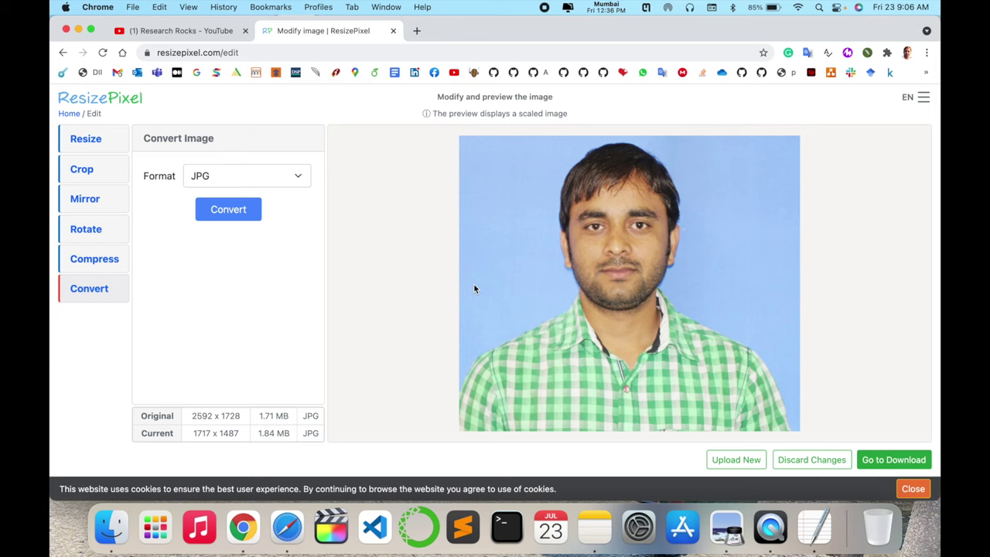
pyautogui.click(864, 460)
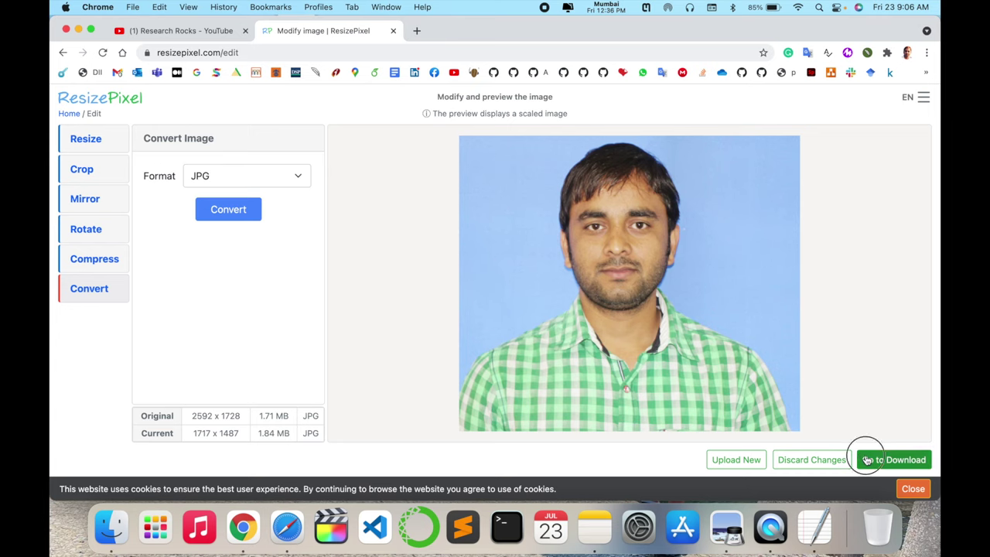
pyautogui.tripleClick(581, 275)
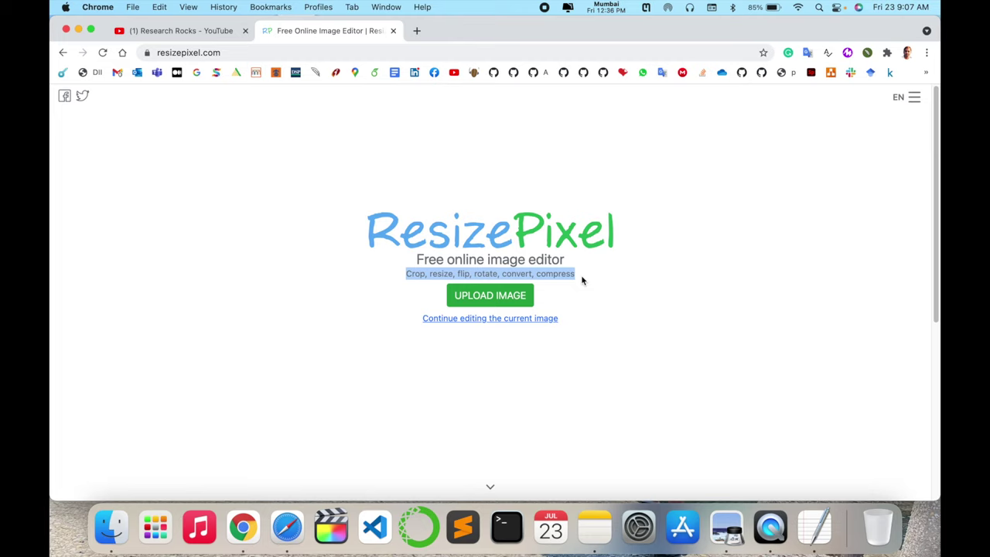
# Resume editing the 1717 x 1487 JPG via 'Continue editing the current image'
pyautogui.click(532, 319)
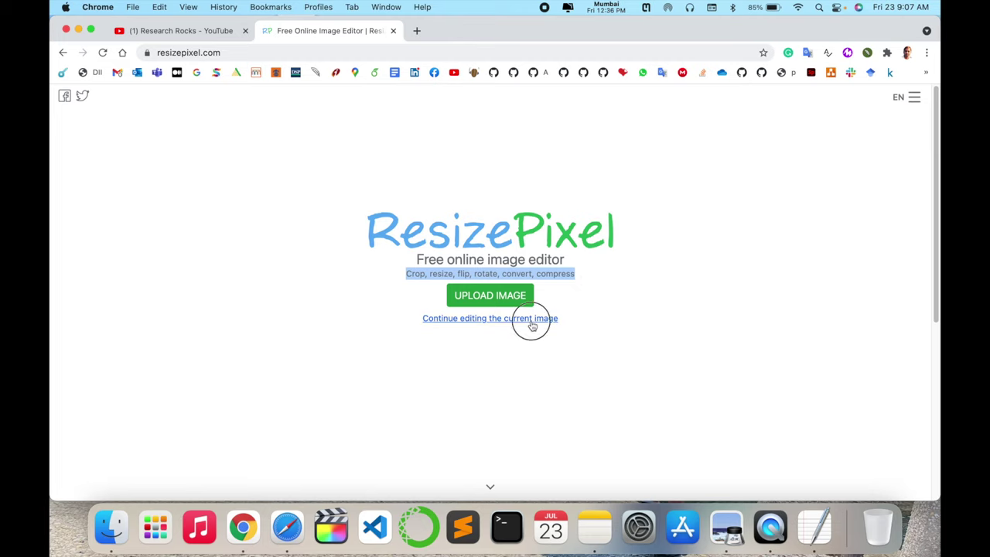